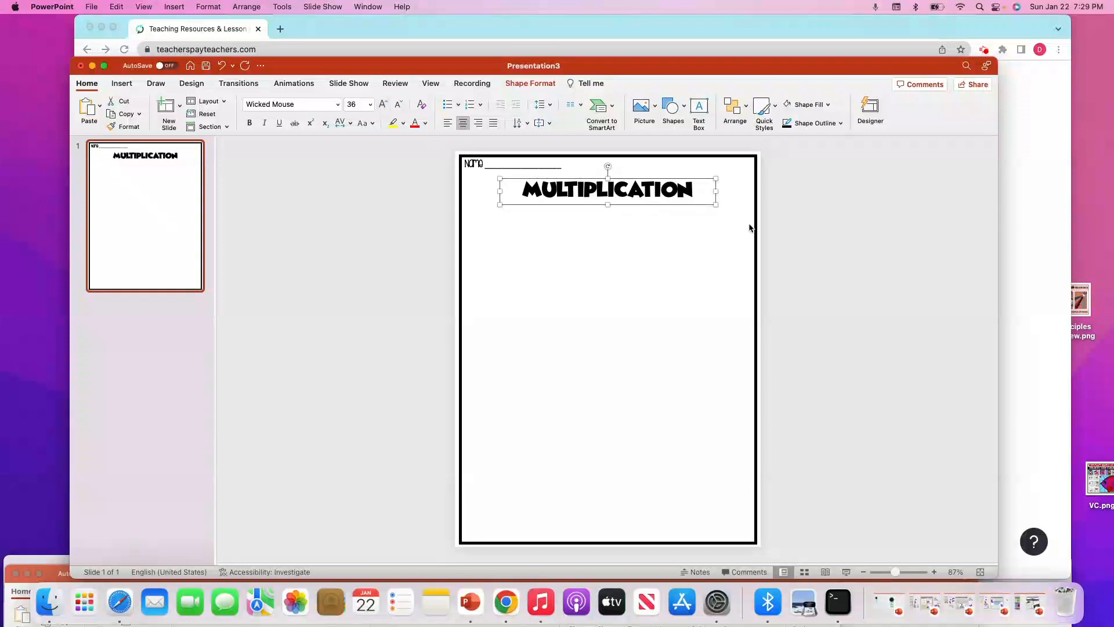
Step: Move the MULTIPLICATION title up slightly and add a text box beside the page reading "Solve and Color"
drag(706, 178, 706, 173)
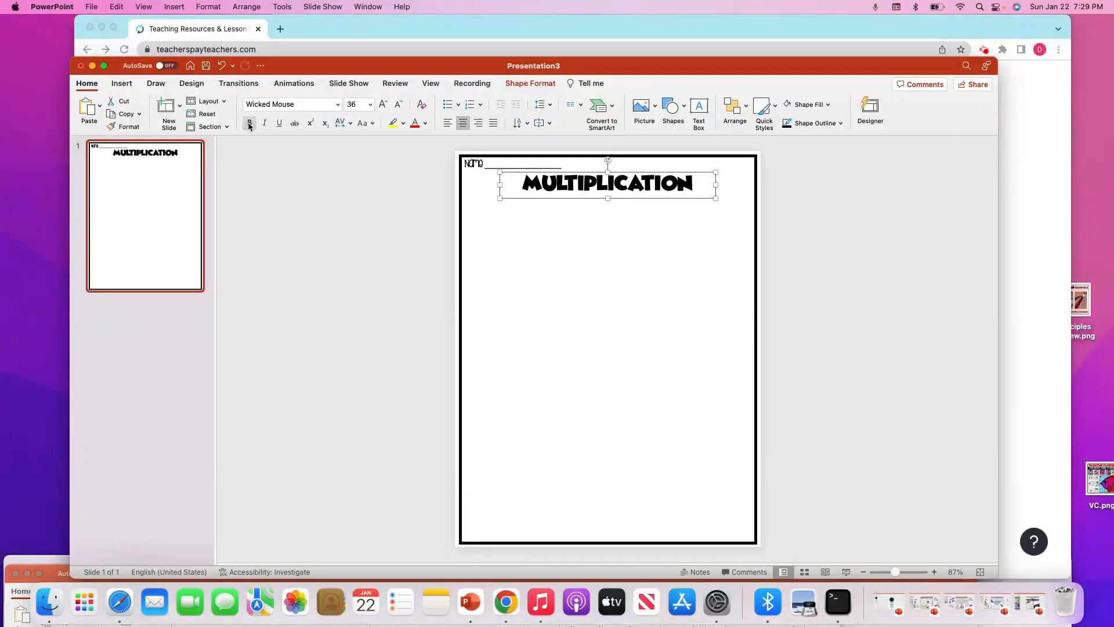
click(699, 107)
drag(244, 210, 421, 233)
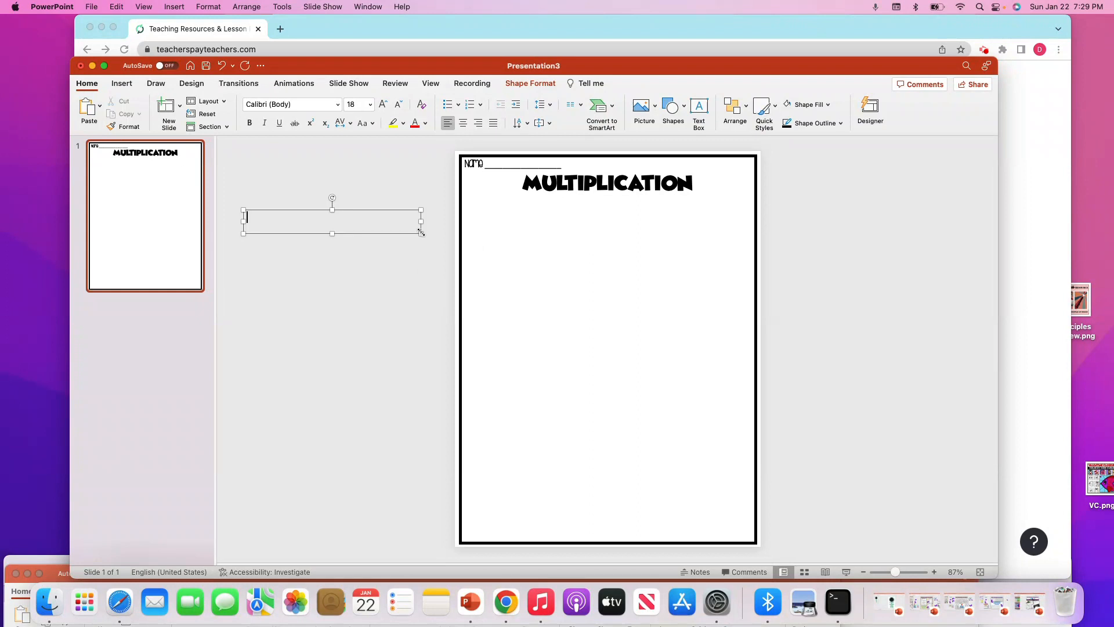
text(So)
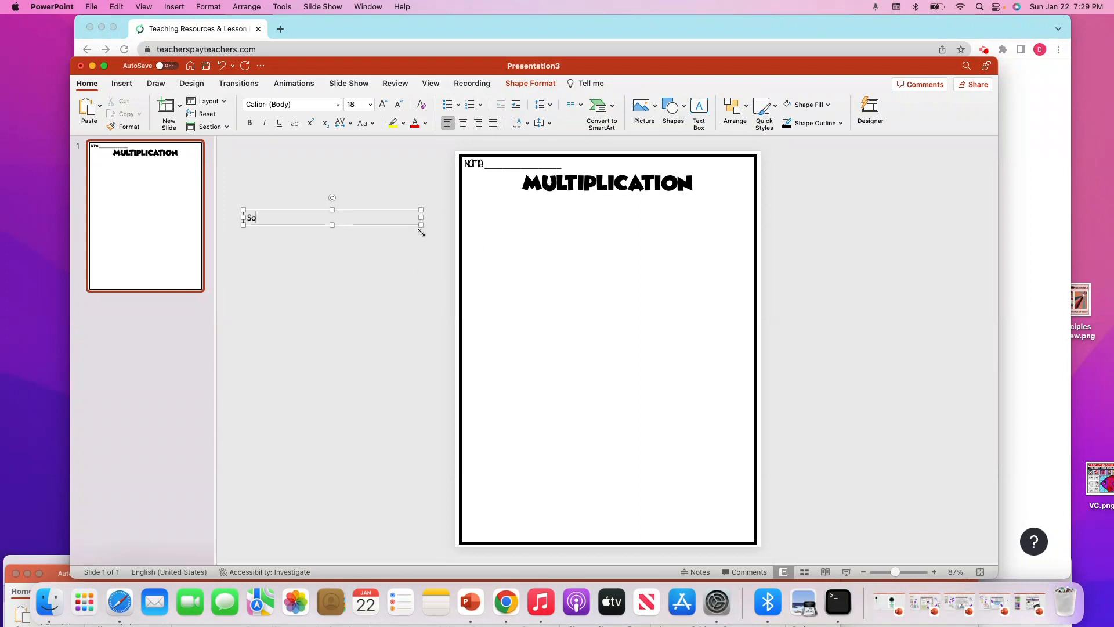
text(lve and Color)
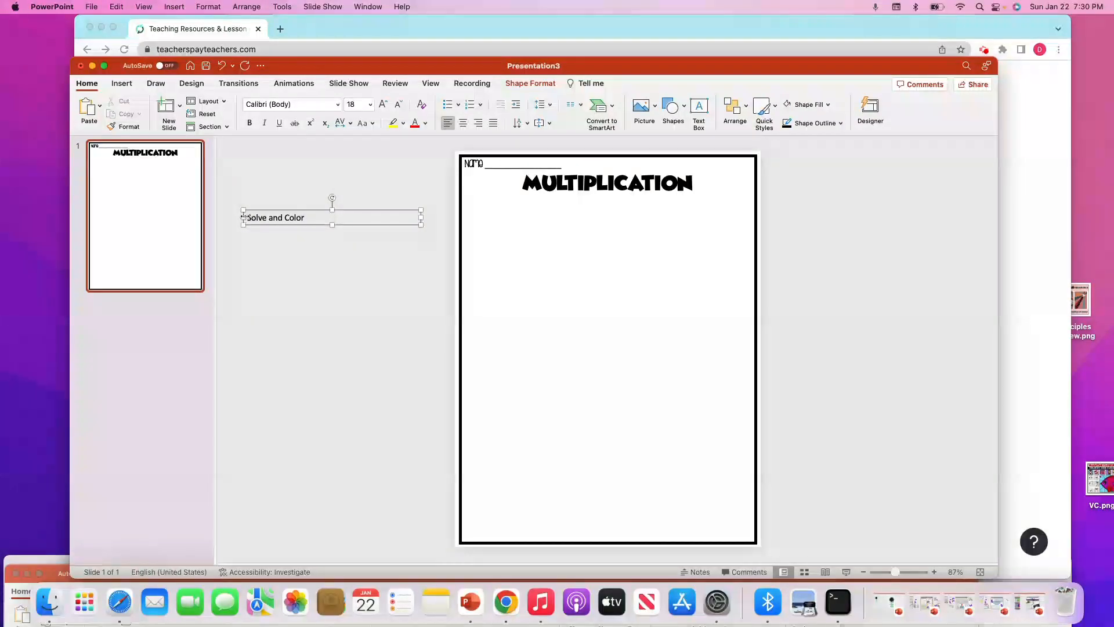
Step: Format the "Solve and Color" text in KG Beneath Your Beautiful, size 24, bold
drag(250, 217, 356, 225)
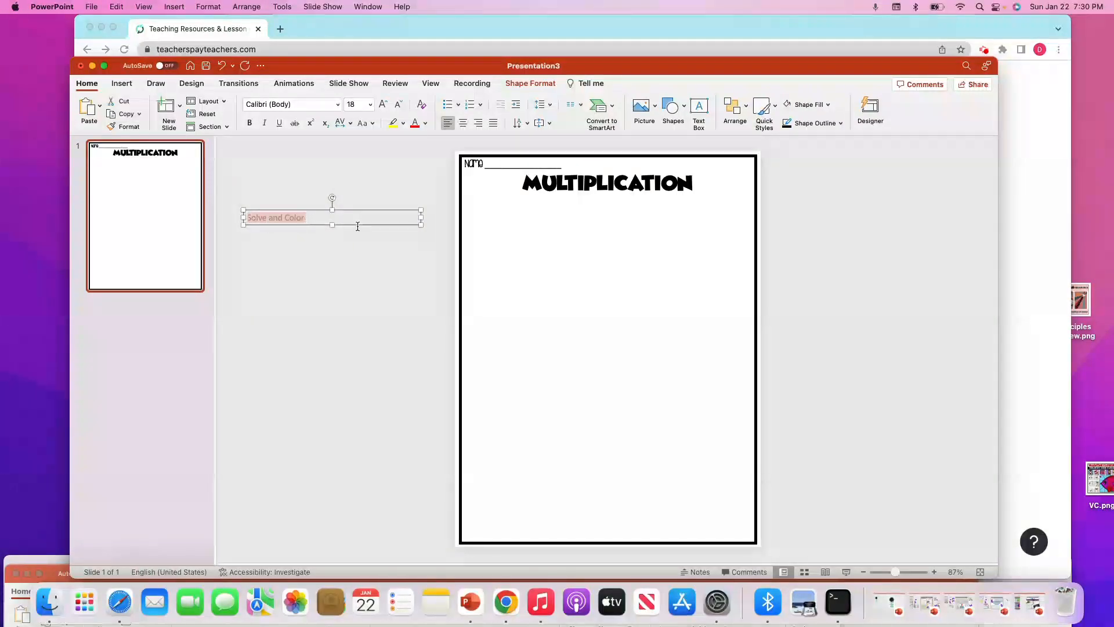
click(338, 104)
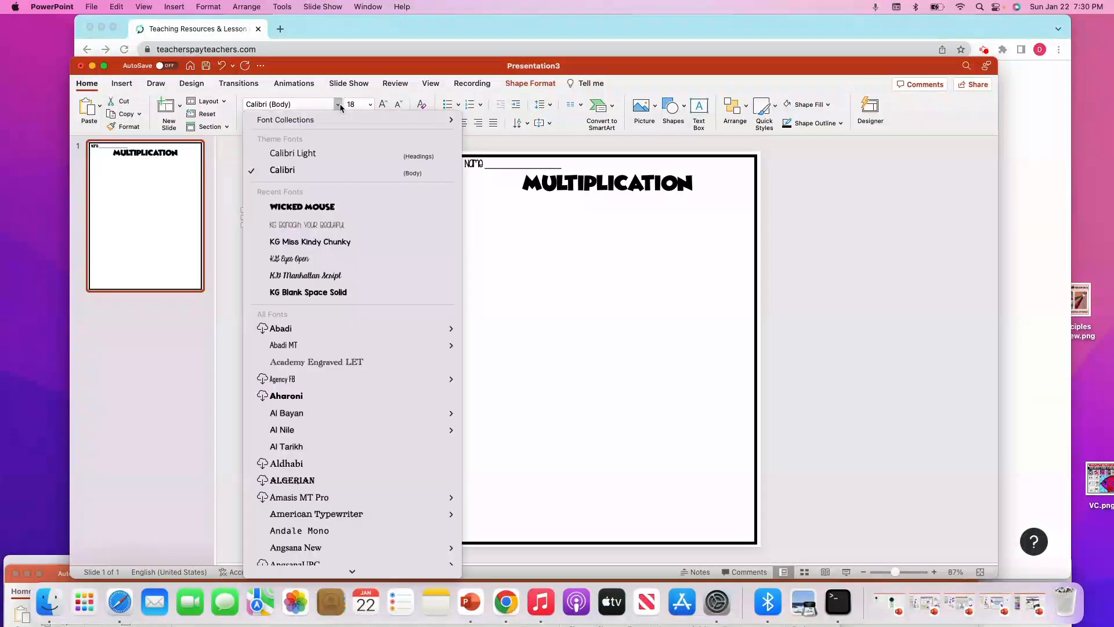
click(356, 225)
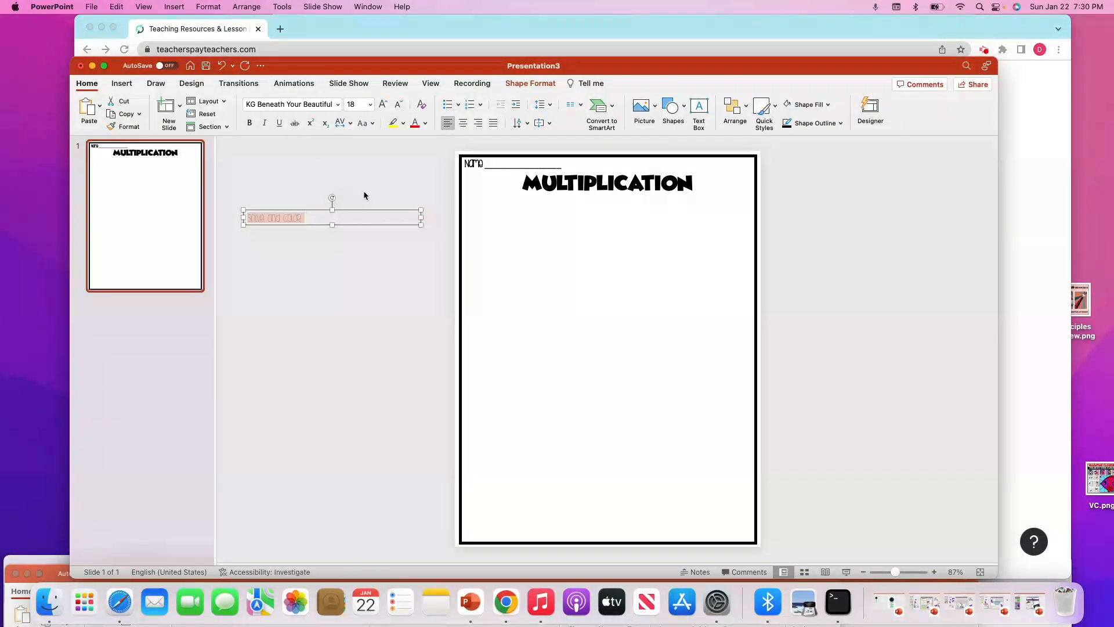
click(383, 104)
click(382, 104)
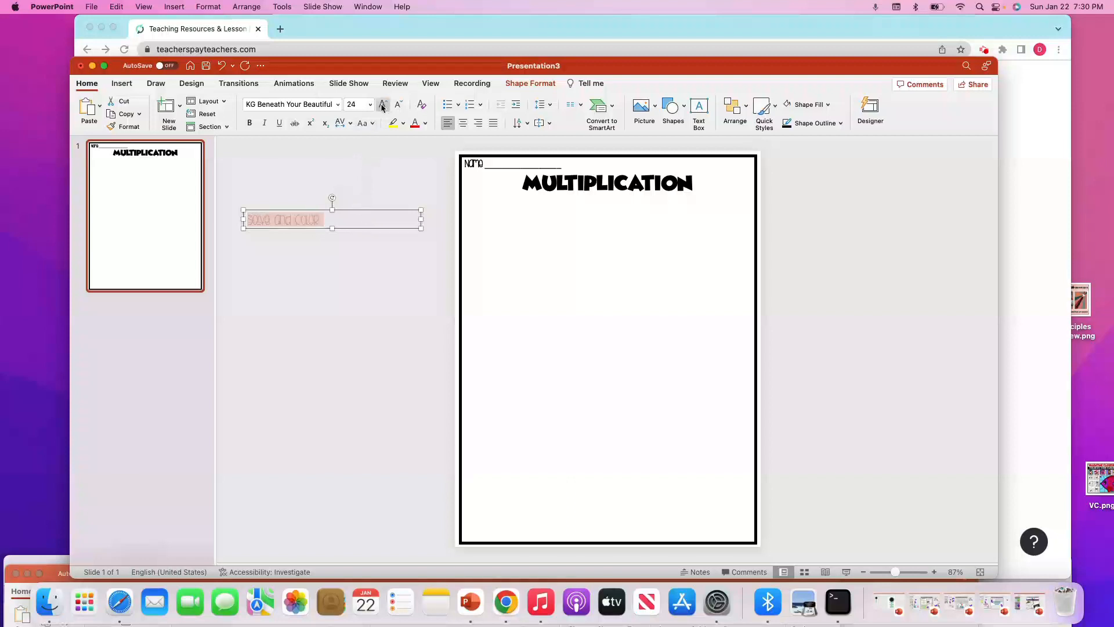
click(249, 123)
Step: Center the "Solve and Color" text in its box and place the box directly beneath the MULTIPLICATION title
drag(370, 210, 690, 194)
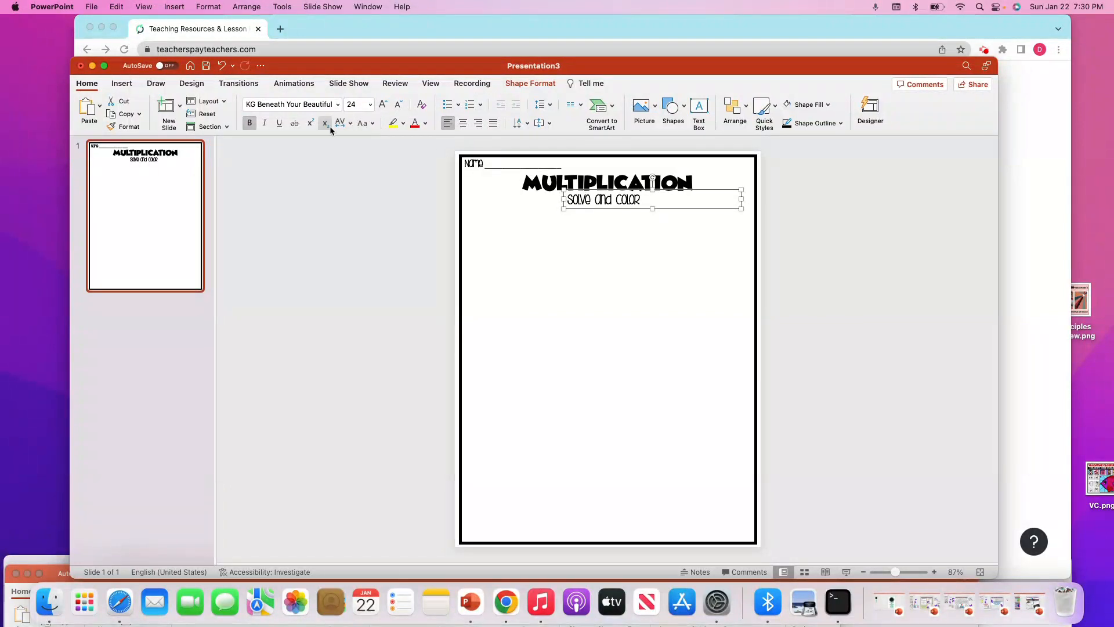
click(463, 123)
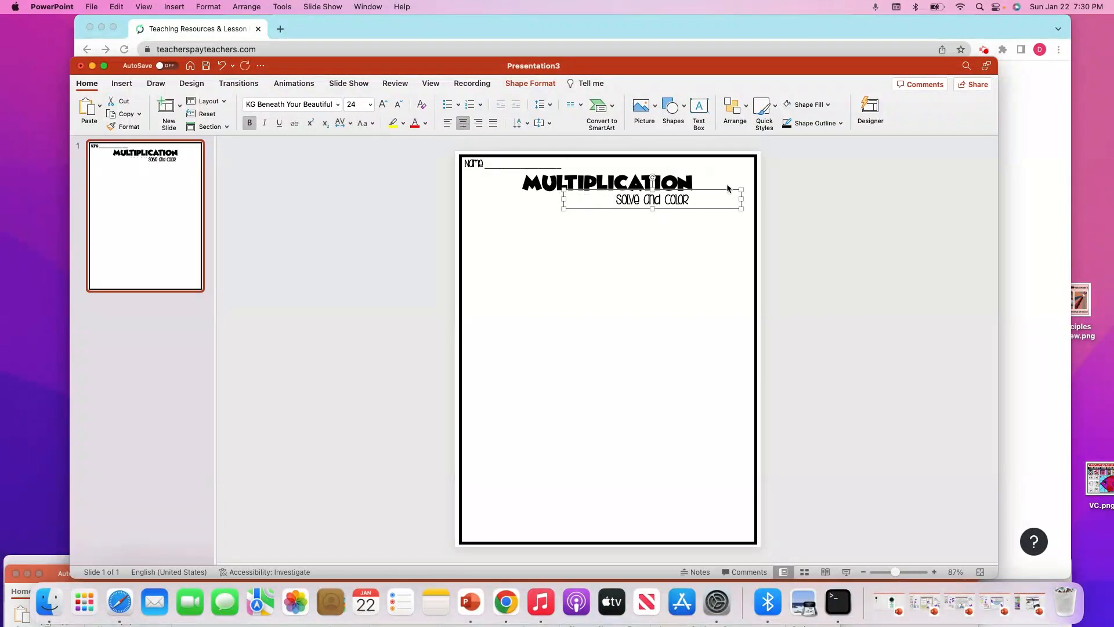
drag(726, 188, 698, 200)
click(348, 308)
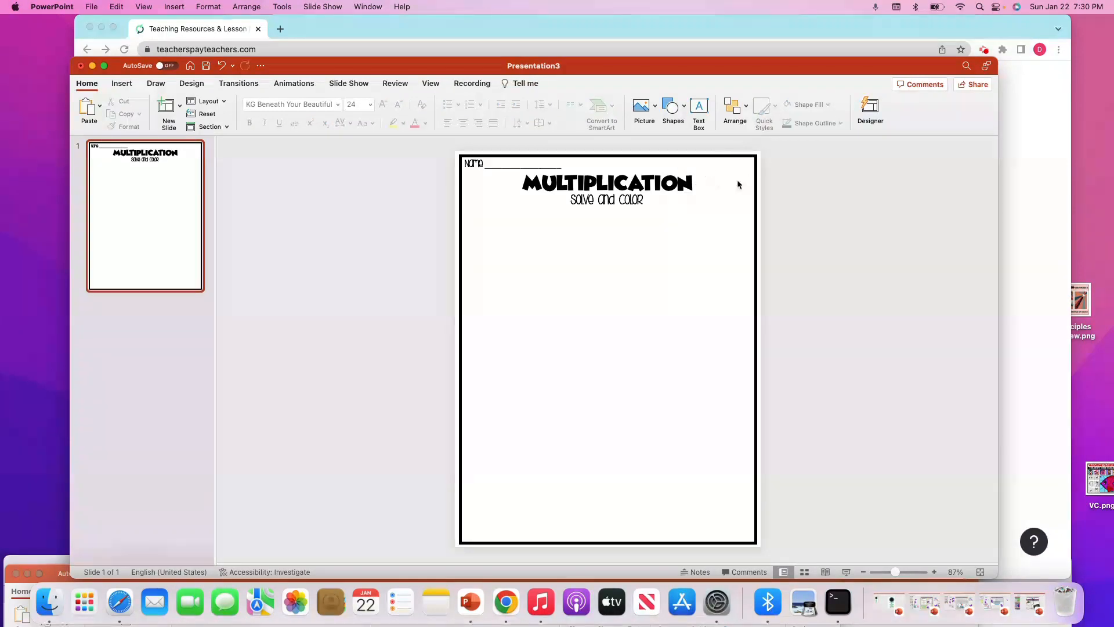
Step: Add a text box beside the page with "Multiplication" on the first line and "x2" on the second
click(698, 106)
drag(247, 210, 348, 237)
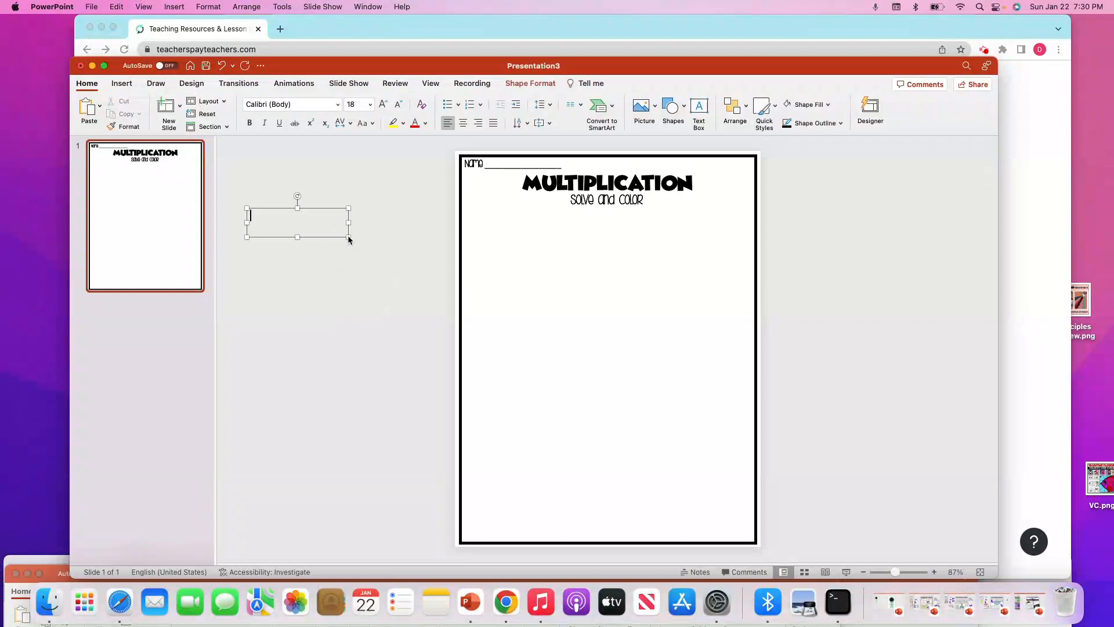
text(Mu)
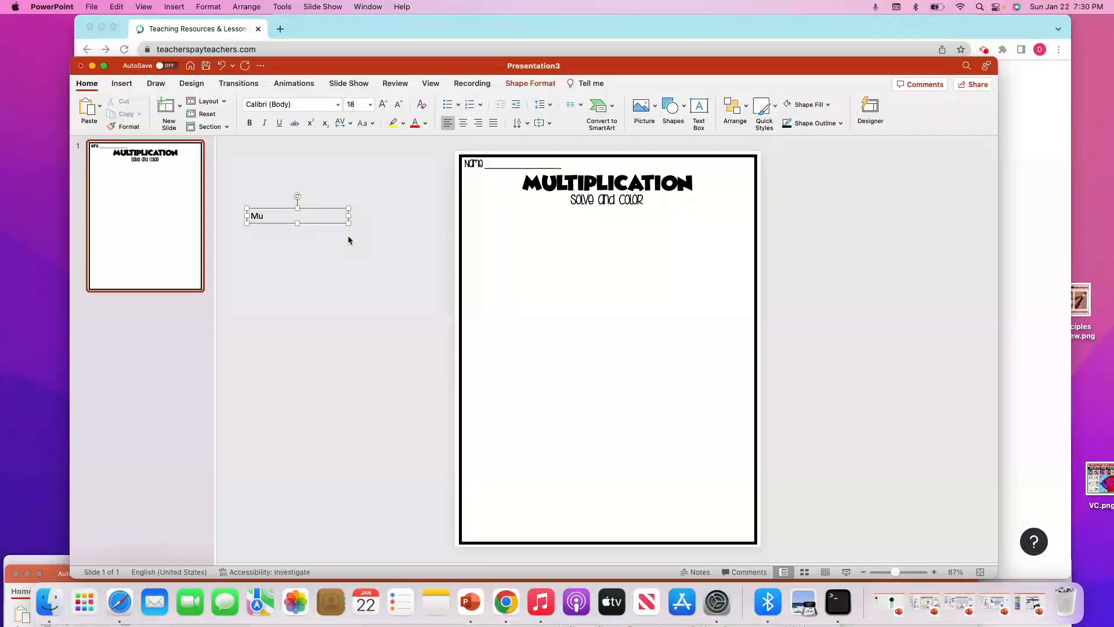
text(ltiplication)
key(Return)
text(x2)
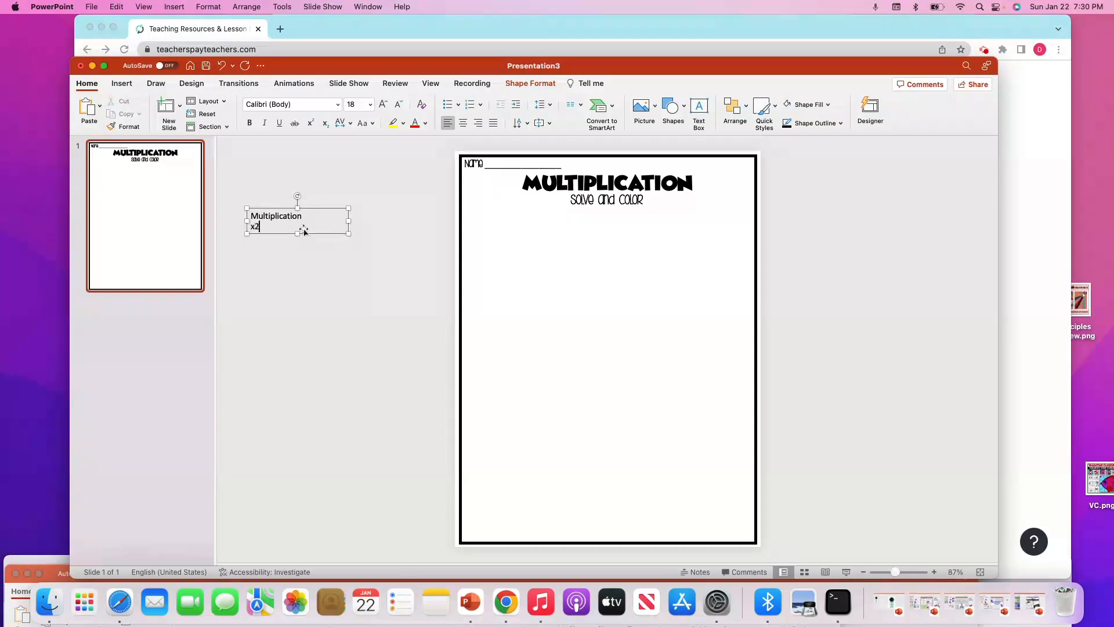
Step: Right-align the "Multiplication x2" text and set it in KG Miss Kindy Chunky, size 14
drag(253, 216, 262, 229)
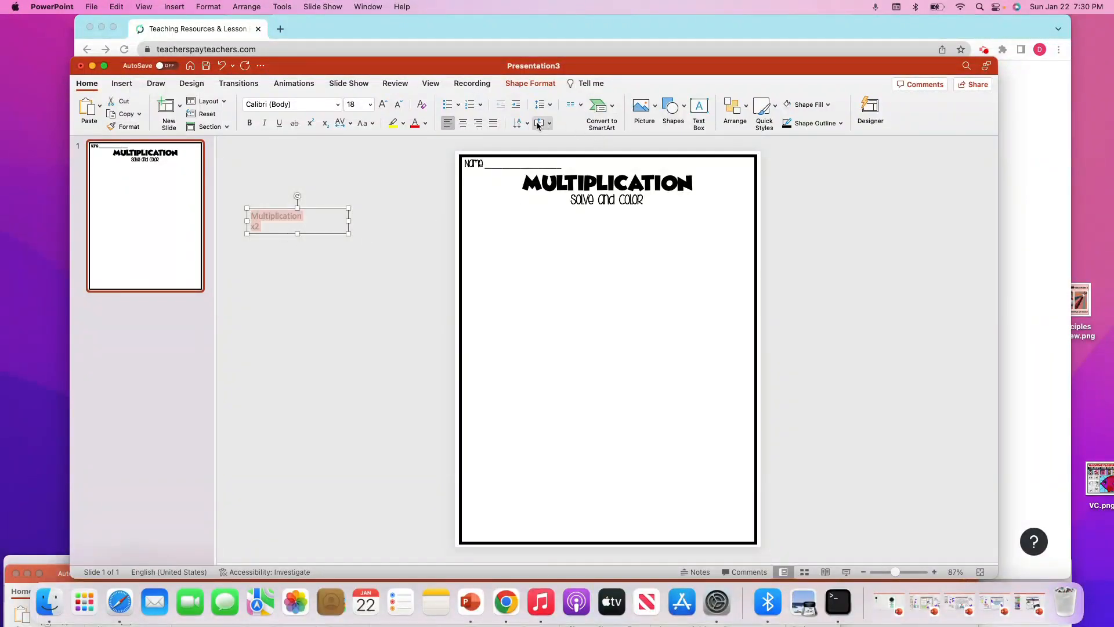
click(478, 123)
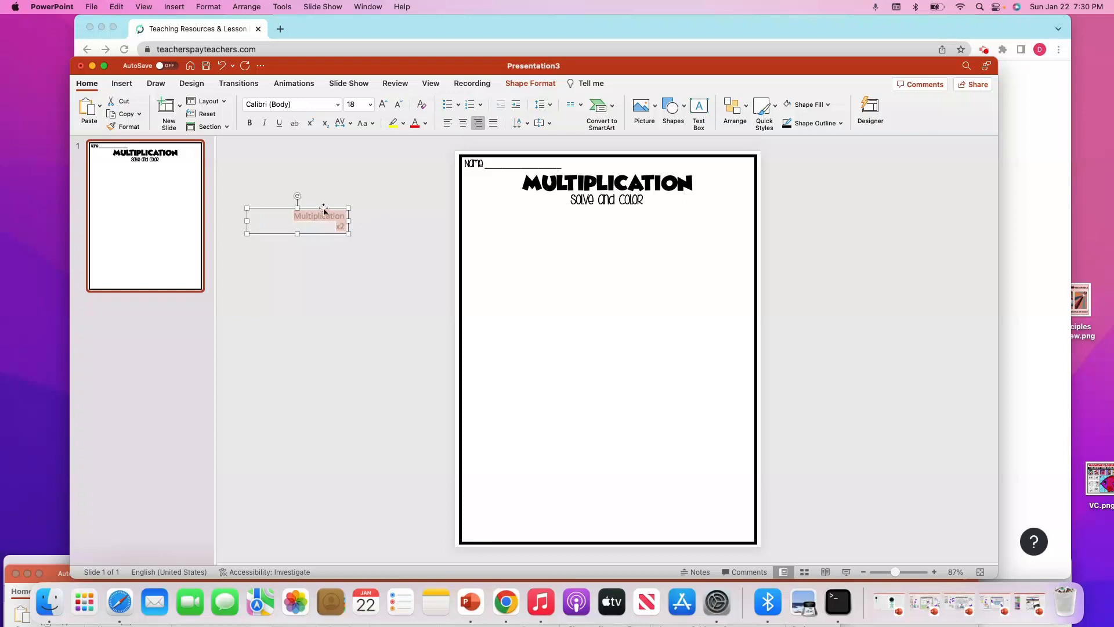
click(338, 106)
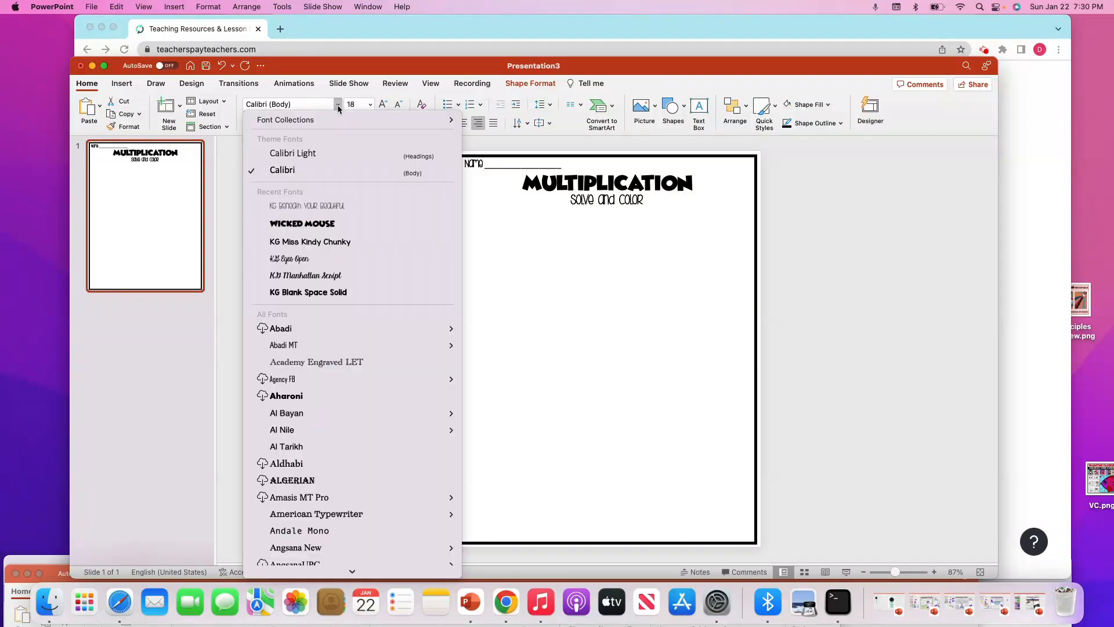
click(357, 242)
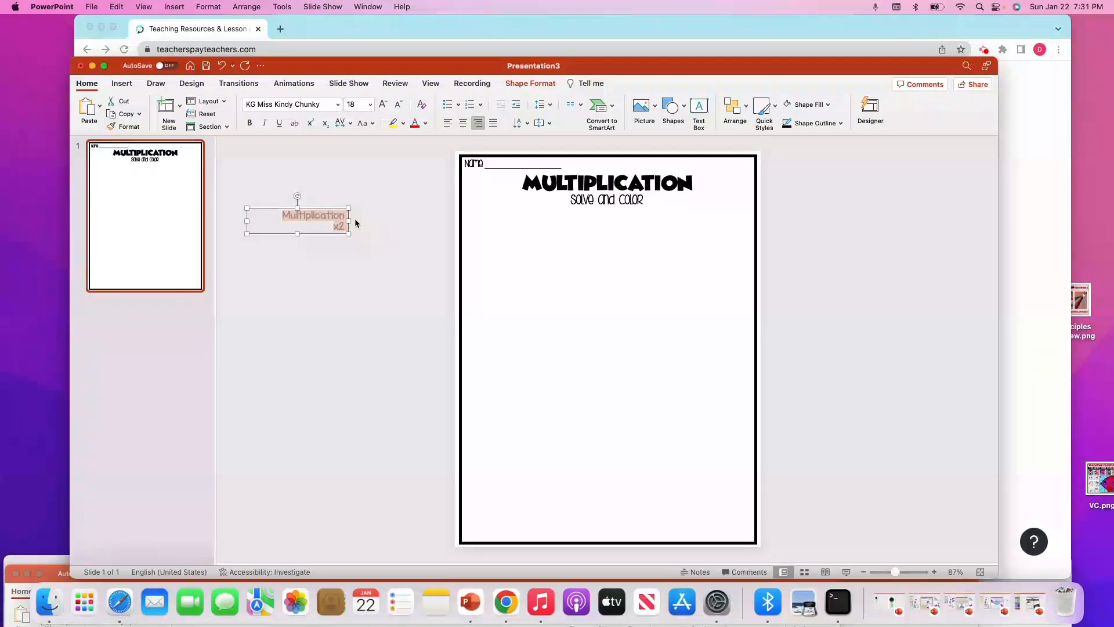
click(398, 104)
click(398, 103)
Step: Place the "Multiplication x2" label in the page's upper right corner and enlarge only "x2" to size 18
drag(326, 211, 736, 154)
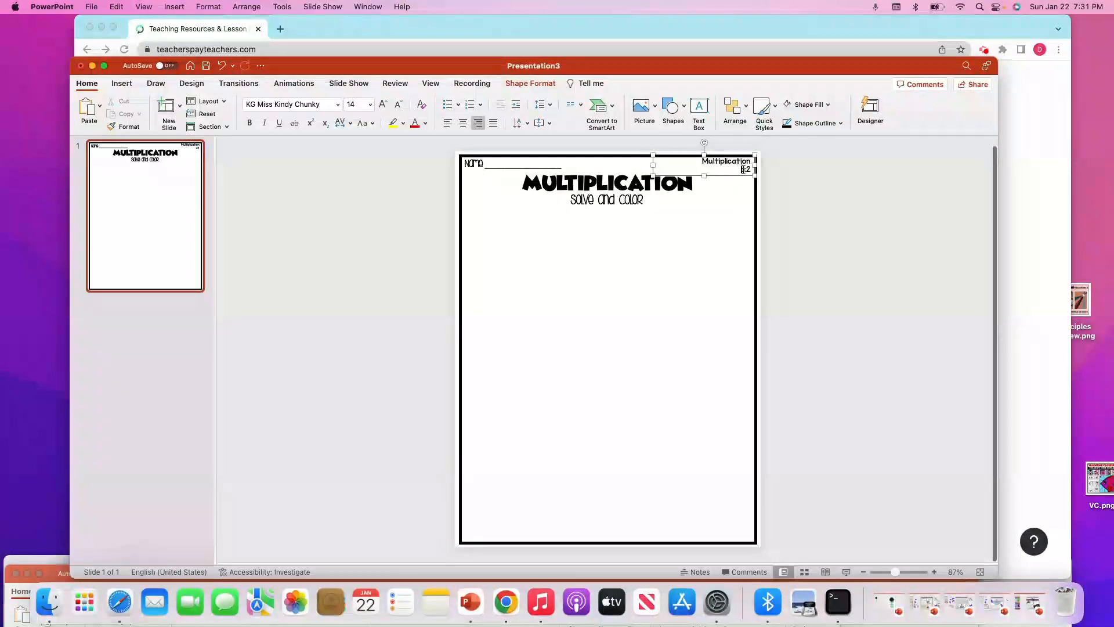
click(383, 105)
click(383, 104)
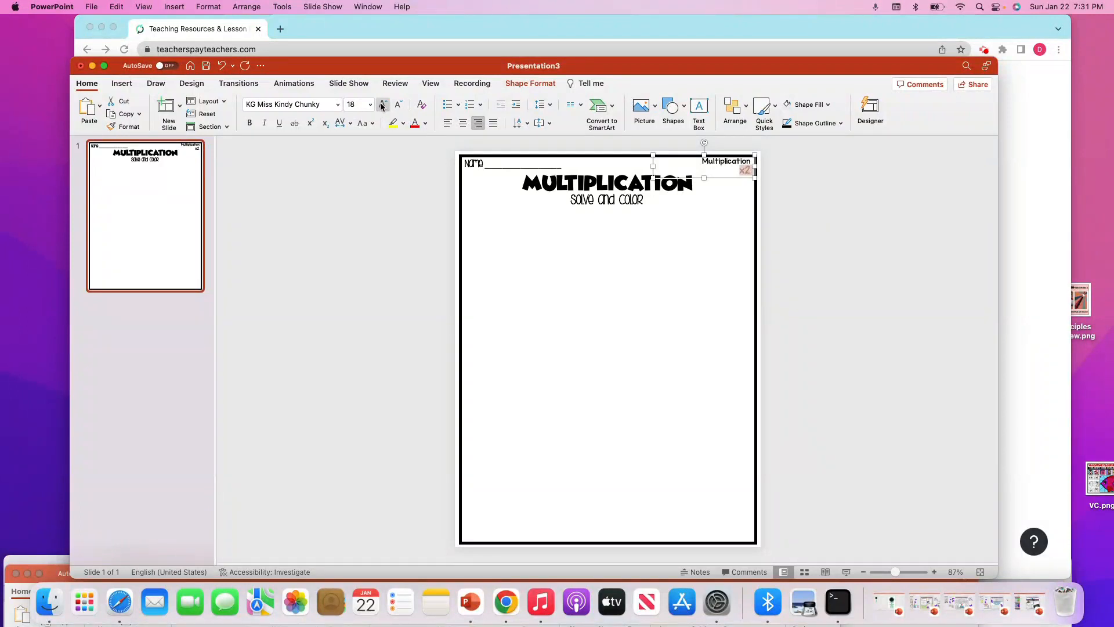
click(847, 379)
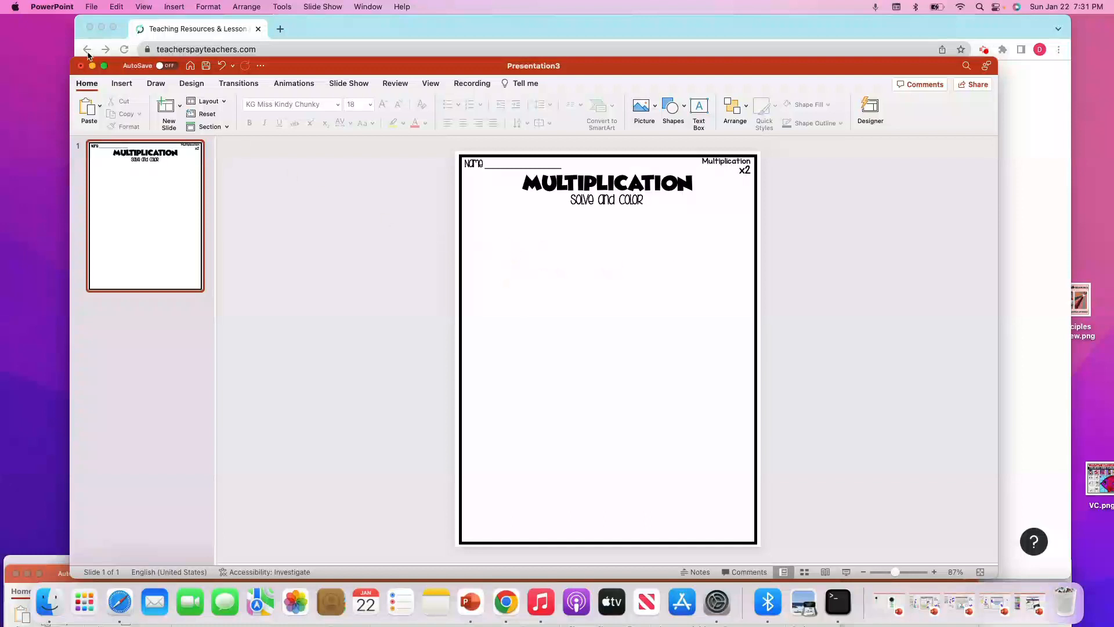
Step: Insert a table with four columns and three rows on the worksheet page
click(122, 84)
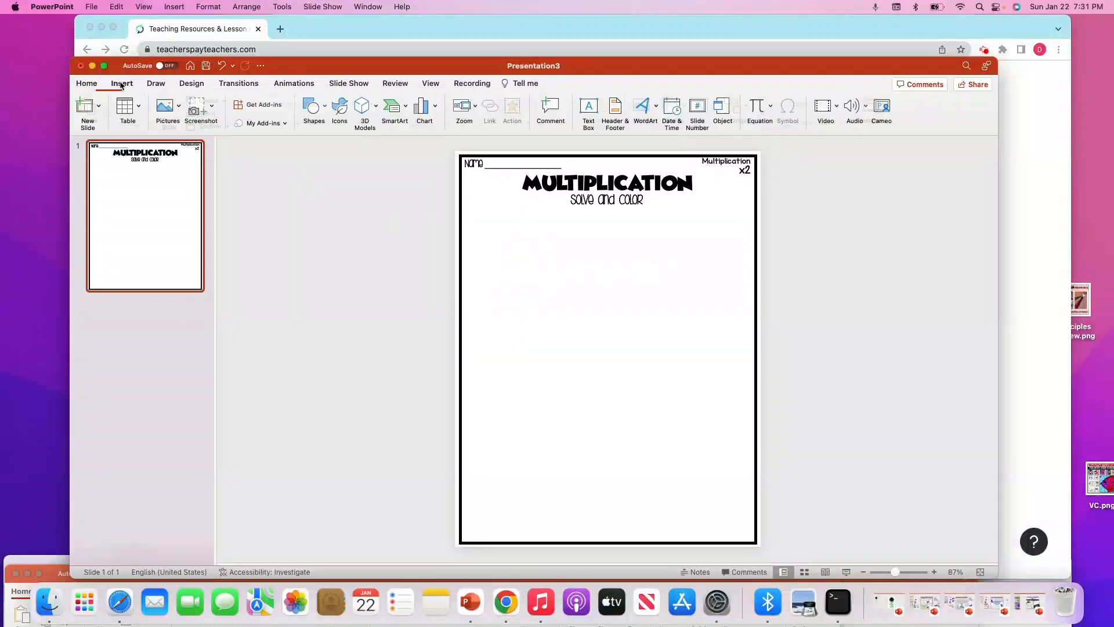
click(141, 109)
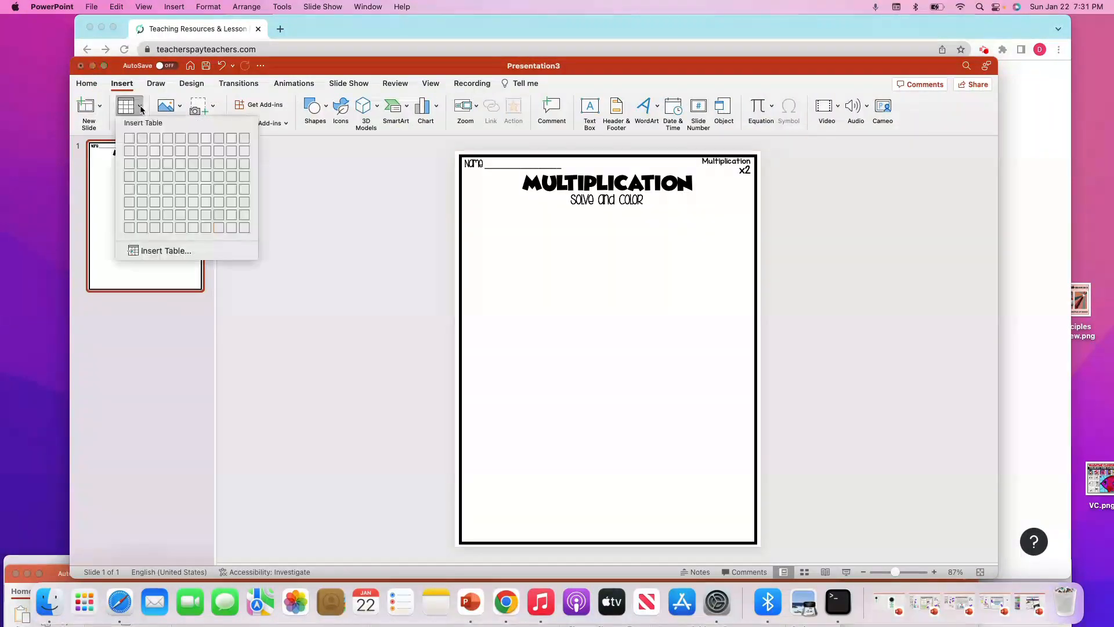
click(167, 166)
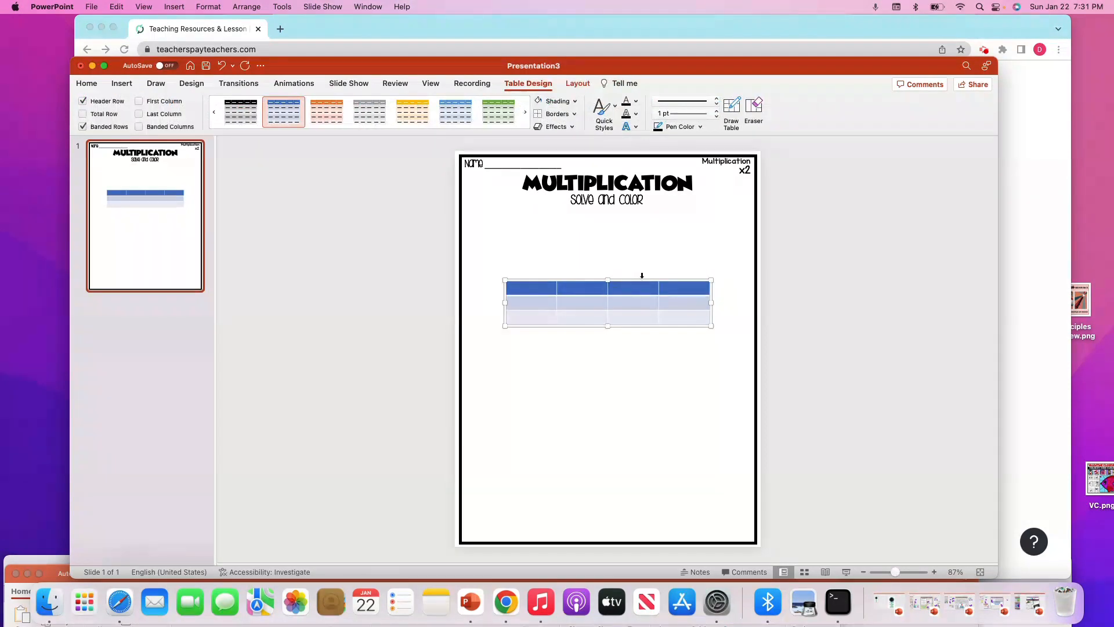
Step: Position the table just under "Solve and Color", stretch it nearly to both page borders, and make it slightly taller
drag(642, 281, 647, 212)
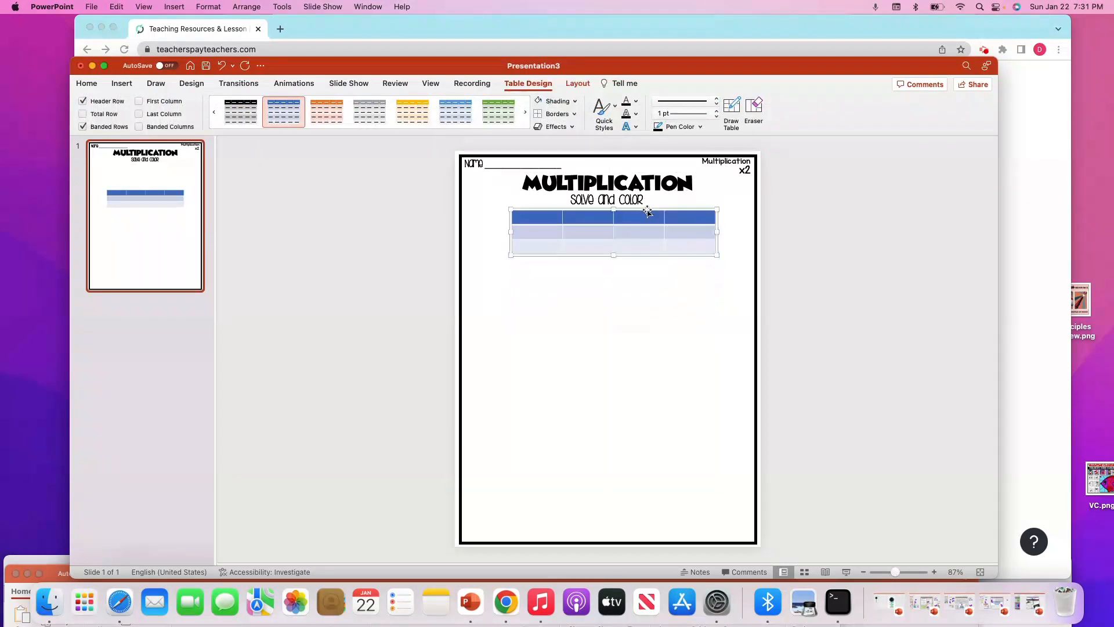
drag(717, 232, 749, 232)
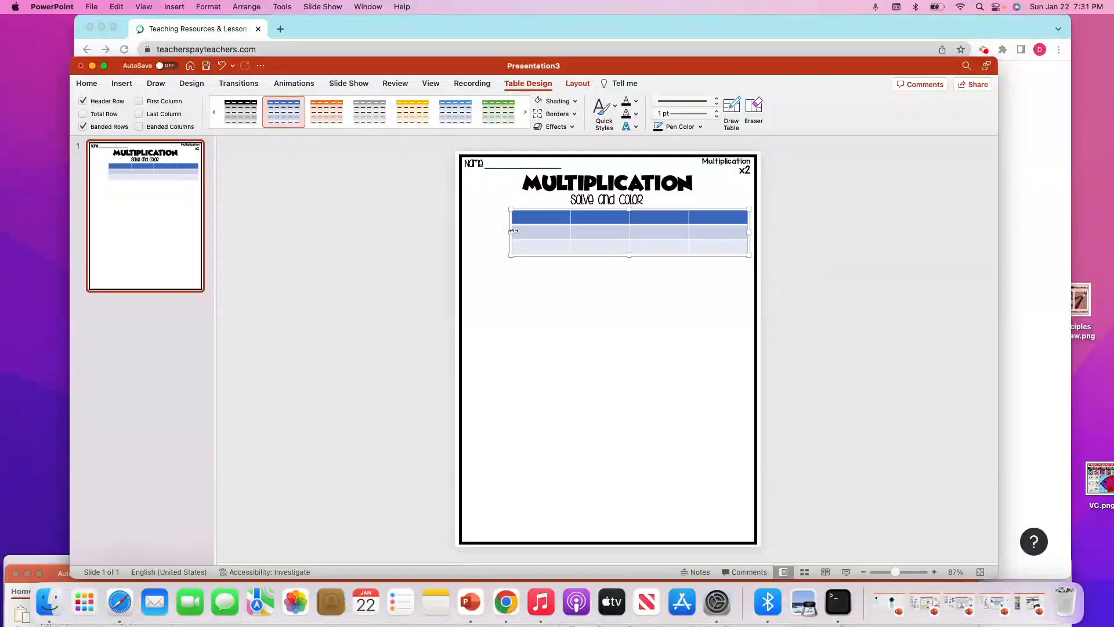
drag(513, 232, 468, 238)
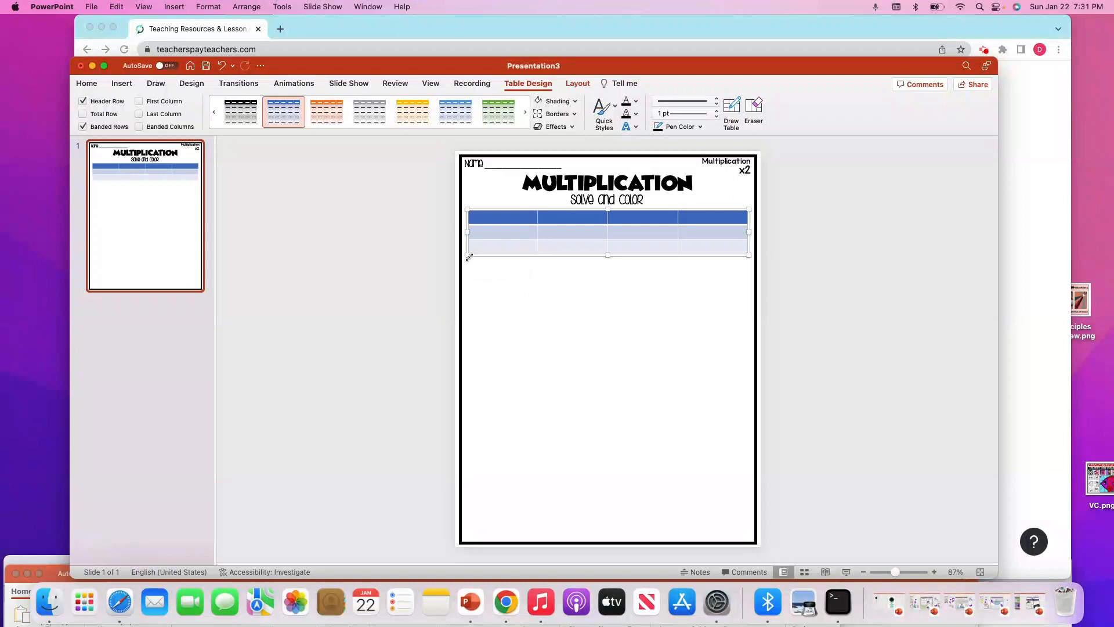
drag(609, 257, 607, 270)
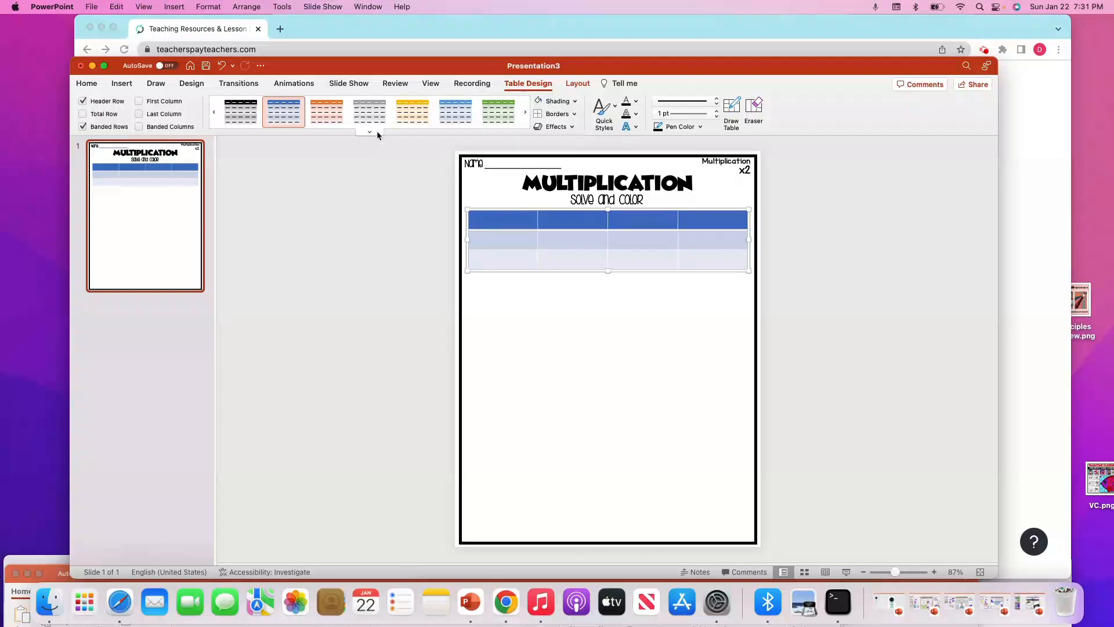
Step: Give the table a plain style without shading or gridlines, and enter red, orange, yellow down column one and green, blue, purple down column three
click(370, 132)
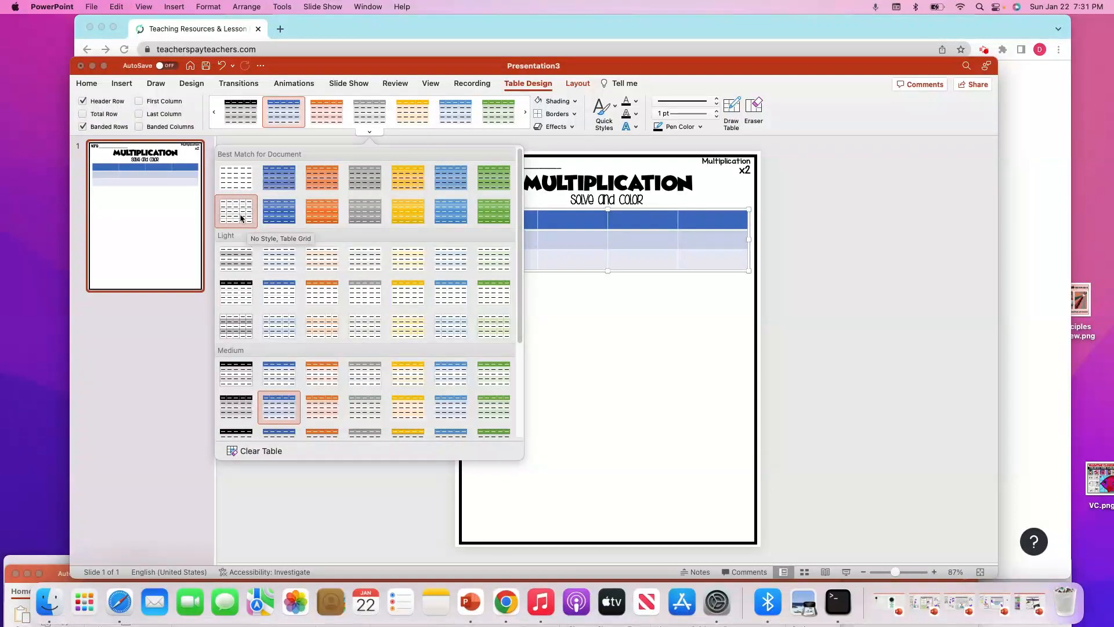
click(238, 181)
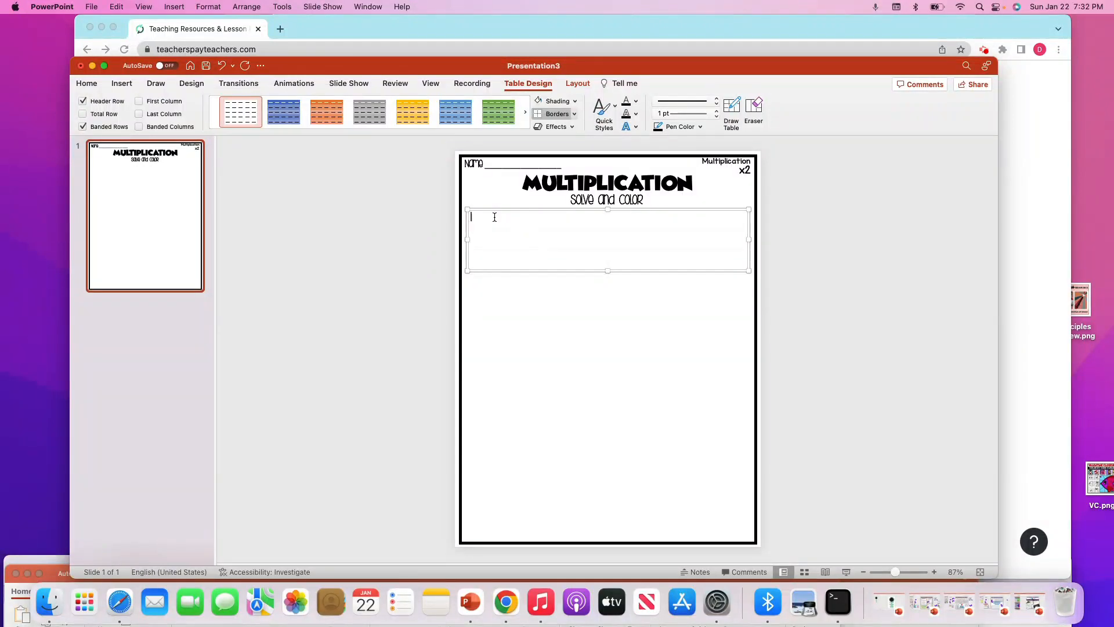
text(red)
text(ye)
text(llow)
text(8ree)
text(p)
text(urple)
Step: Set all the color names in the table to KG Miss Kindy Chunky, size 18
drag(690, 262, 452, 212)
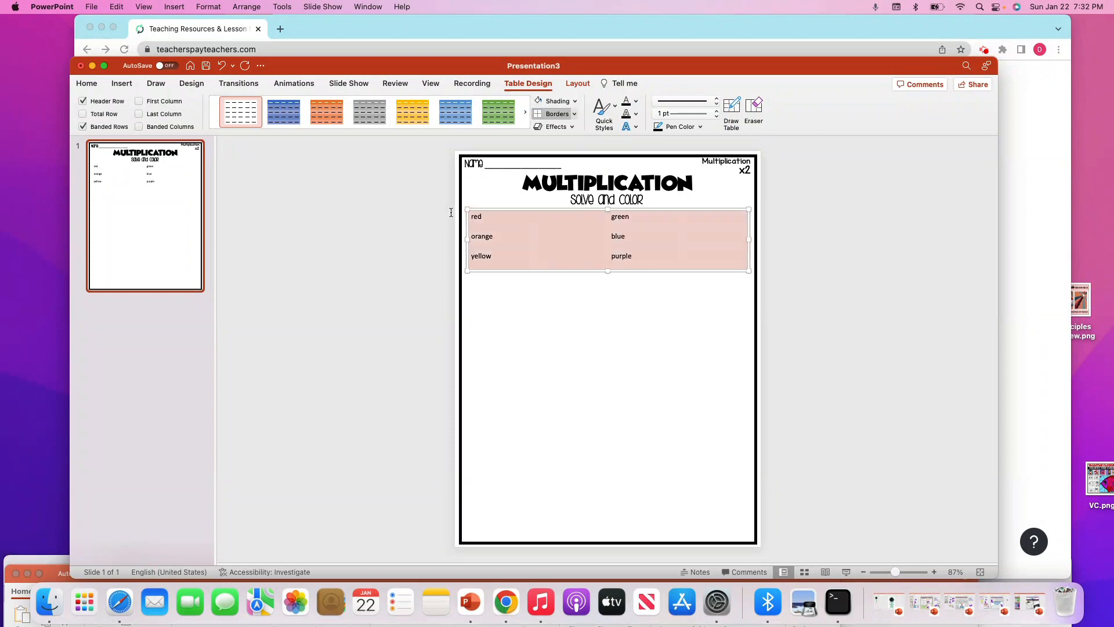
click(87, 83)
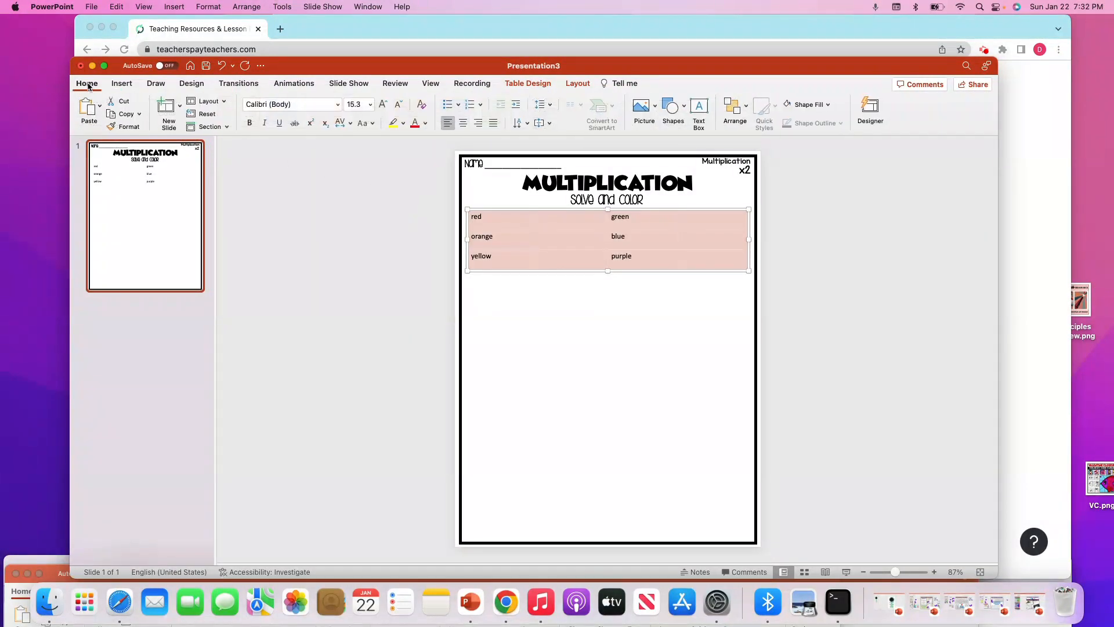
click(337, 104)
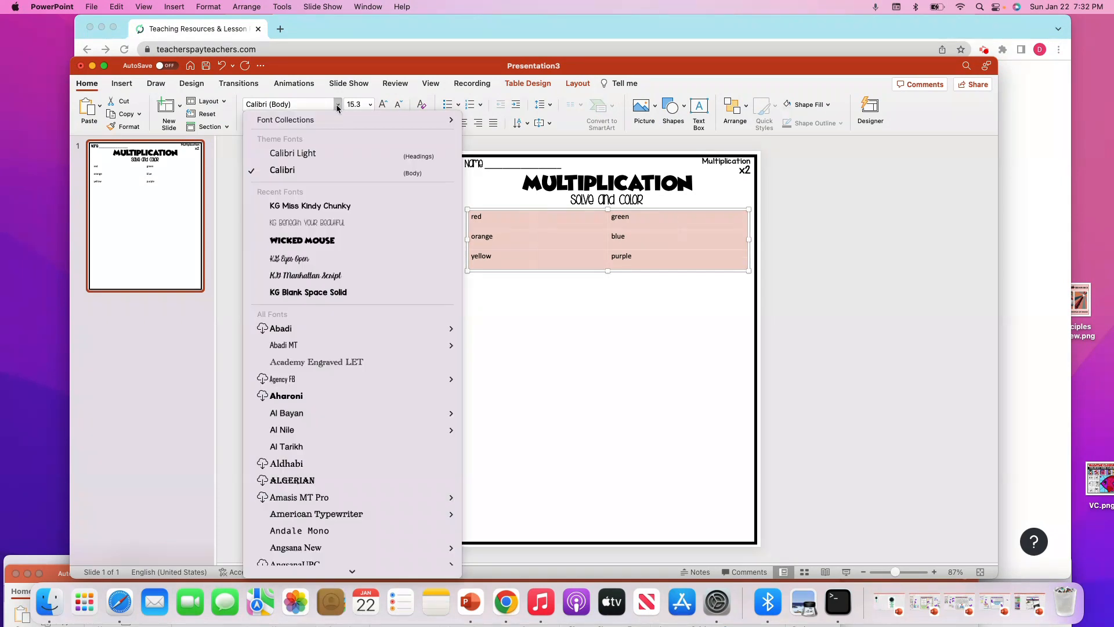
click(339, 206)
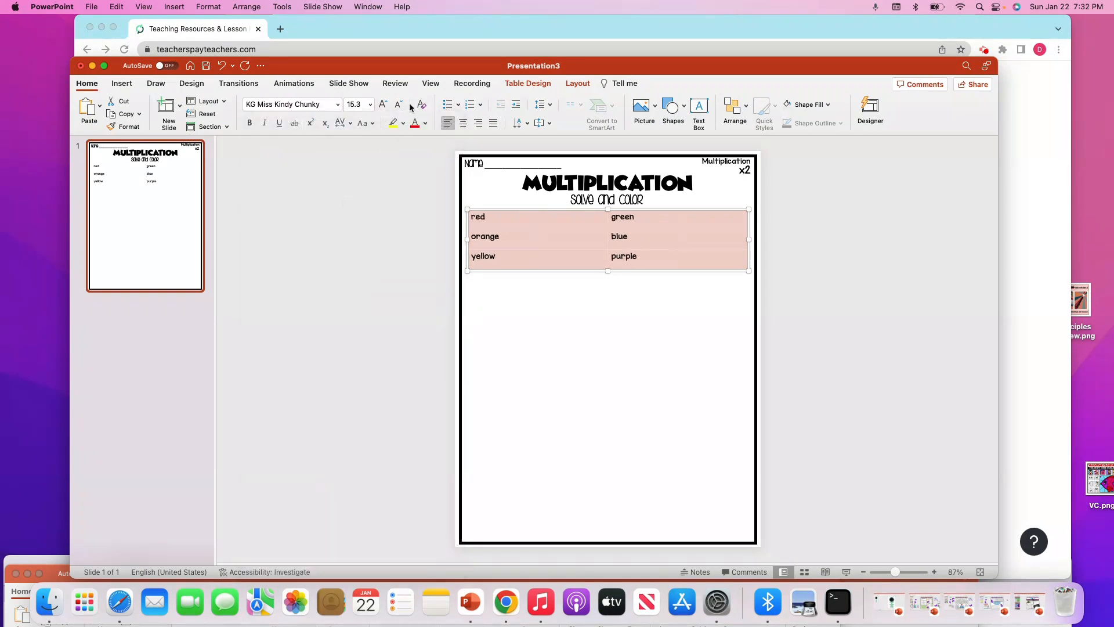
click(384, 105)
click(383, 105)
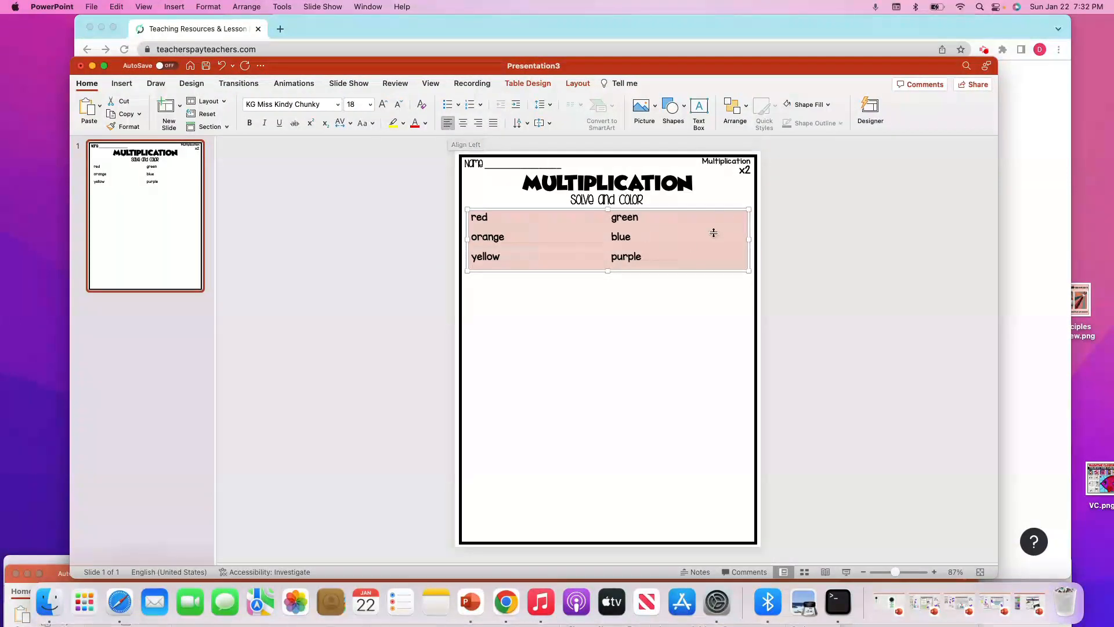
Step: Enter 4, 6, 8 down column two and 10, 12, 14 down column four of the color key table
click(729, 220)
click(563, 219)
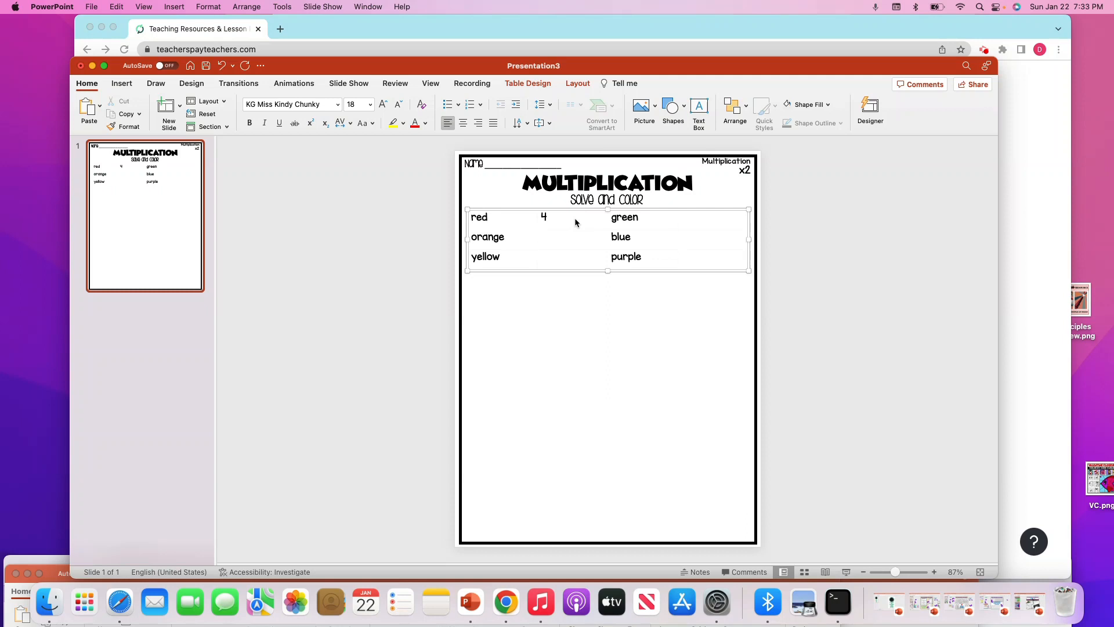
text(6)
key(Down)
text(8)
key(Down)
text(14)
Step: Center the numbers horizontally in the second and fourth columns of the color key table
drag(699, 259, 680, 210)
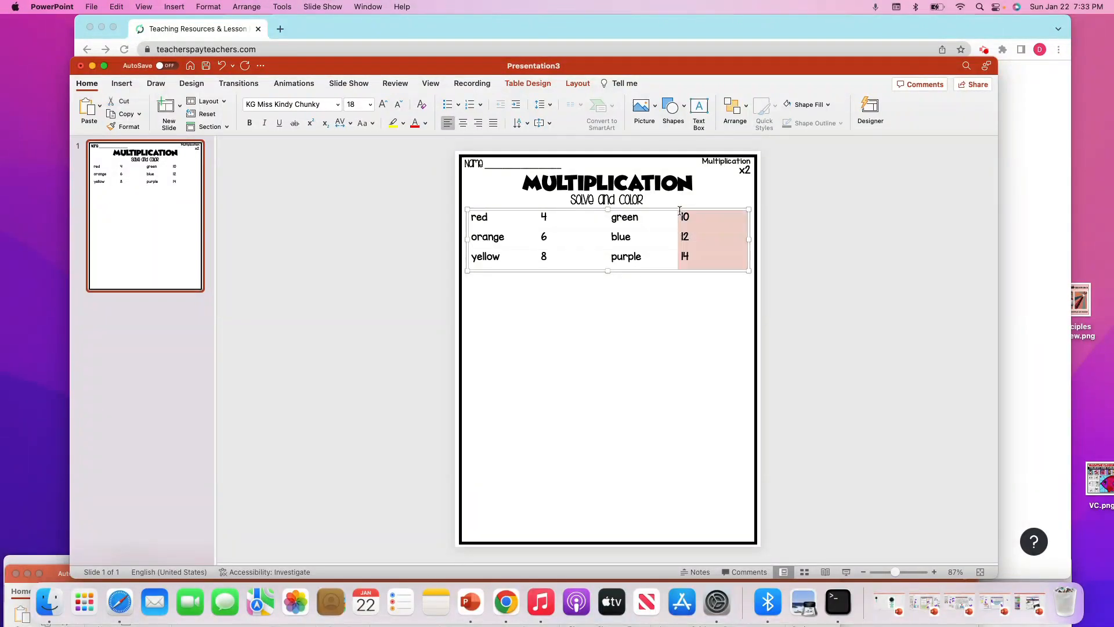
click(462, 124)
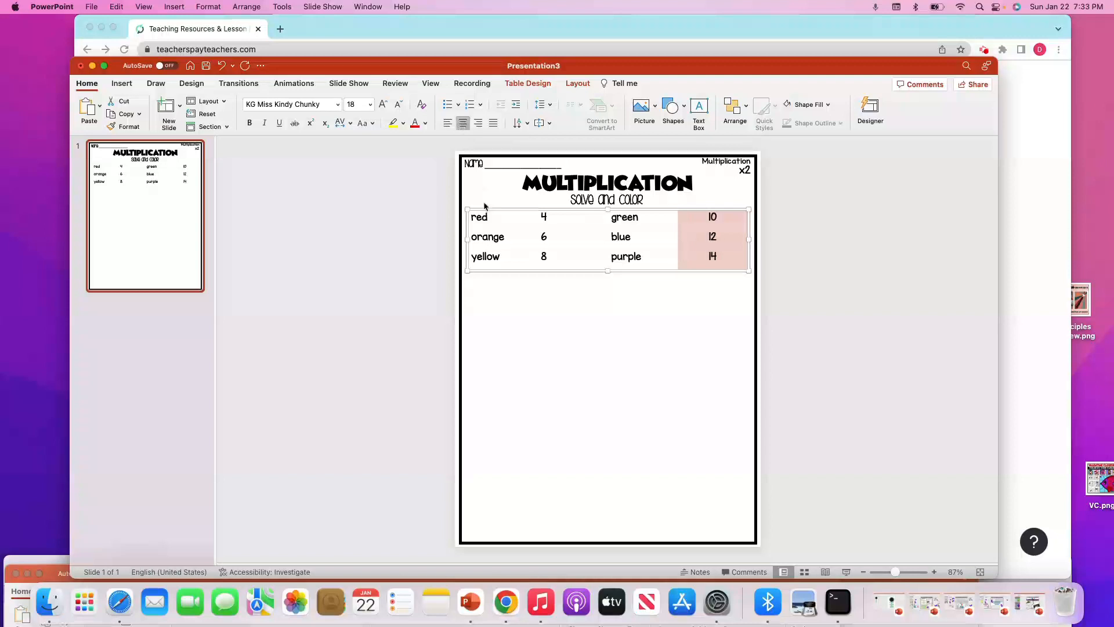
drag(556, 259, 549, 215)
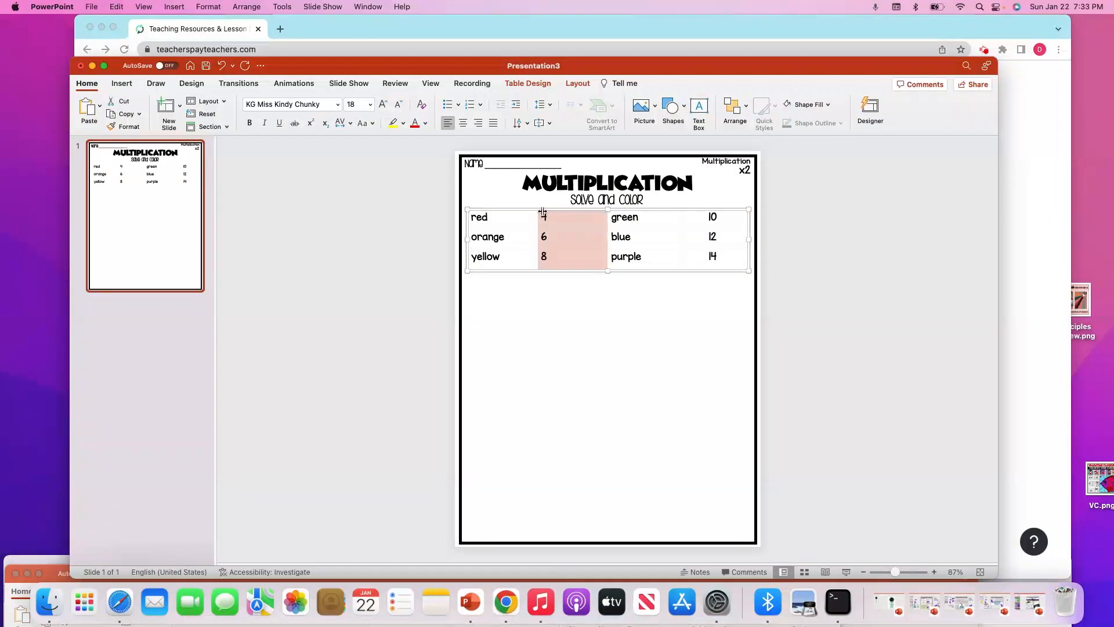
click(462, 124)
click(396, 233)
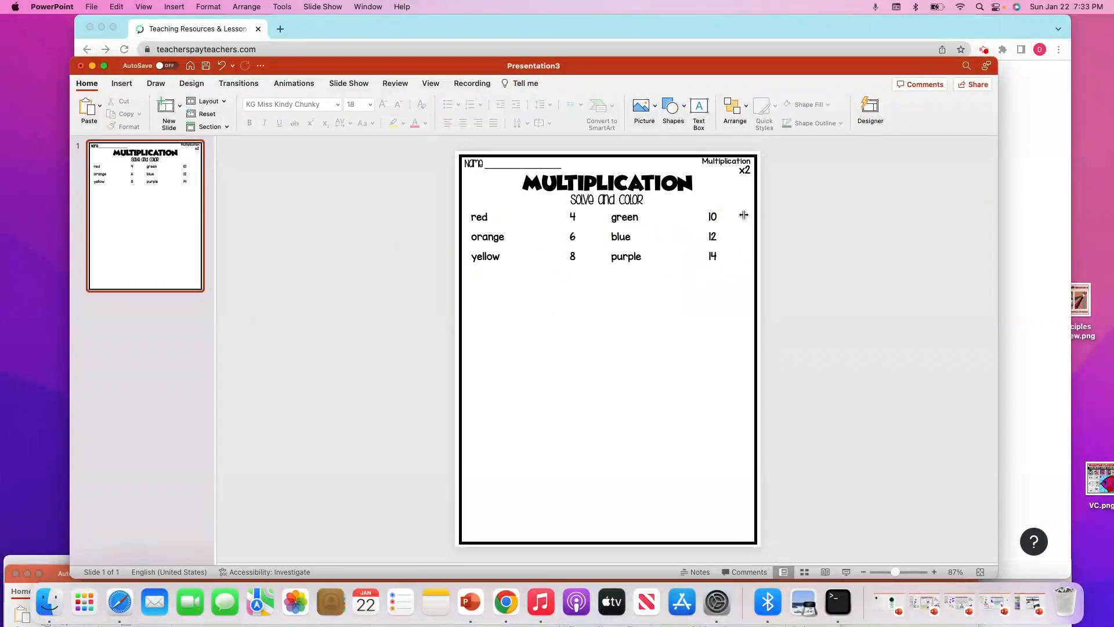
Step: Shift the whole color key table slightly right and a touch up, keeping it just below "Solve and Color"
click(688, 214)
drag(687, 214, 704, 206)
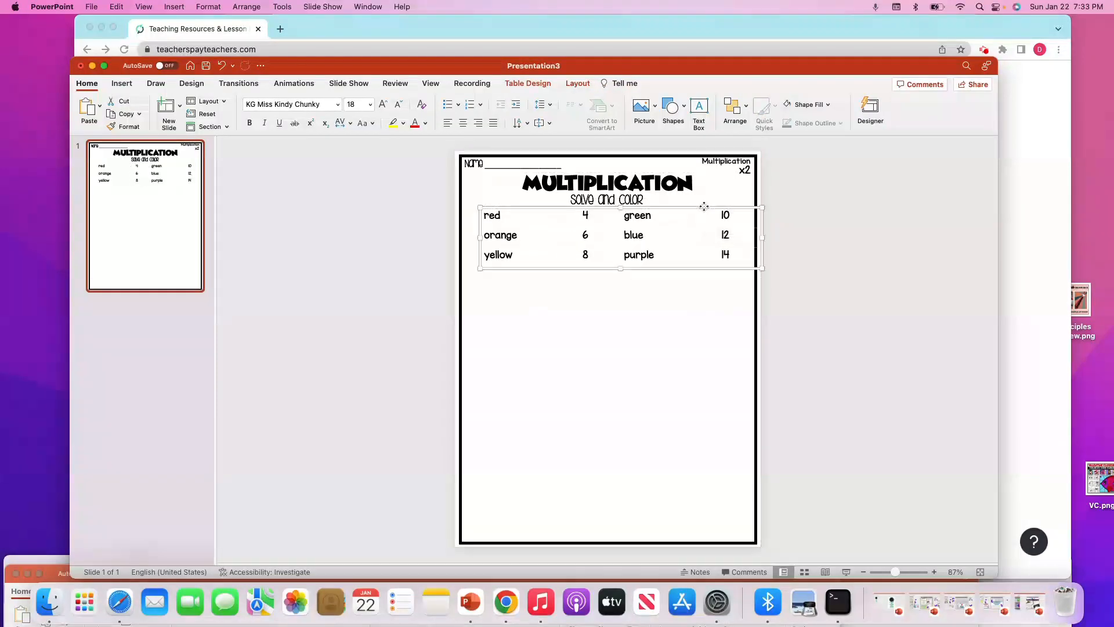